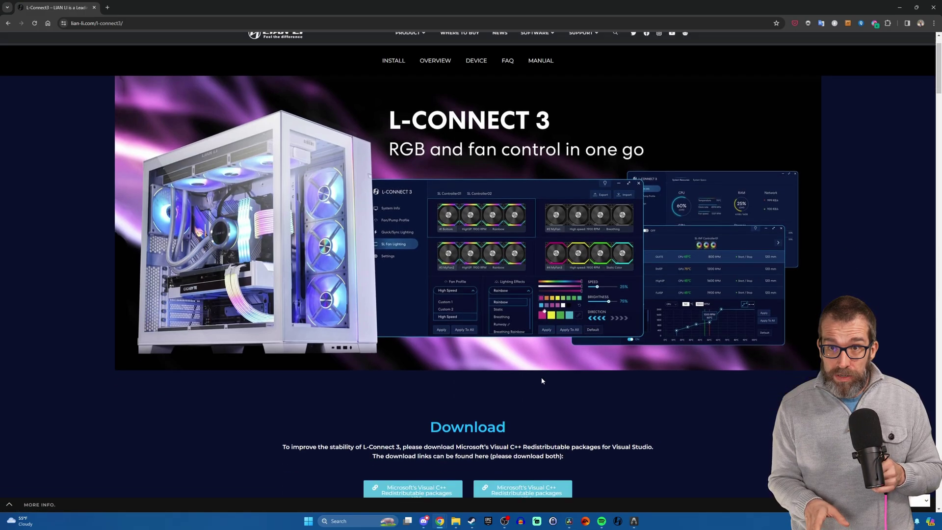
Step: Download L-Connect 3 v2.0.13 from the Lian Li site, going through the Important Notice page
scroll(541, 379, down, 2)
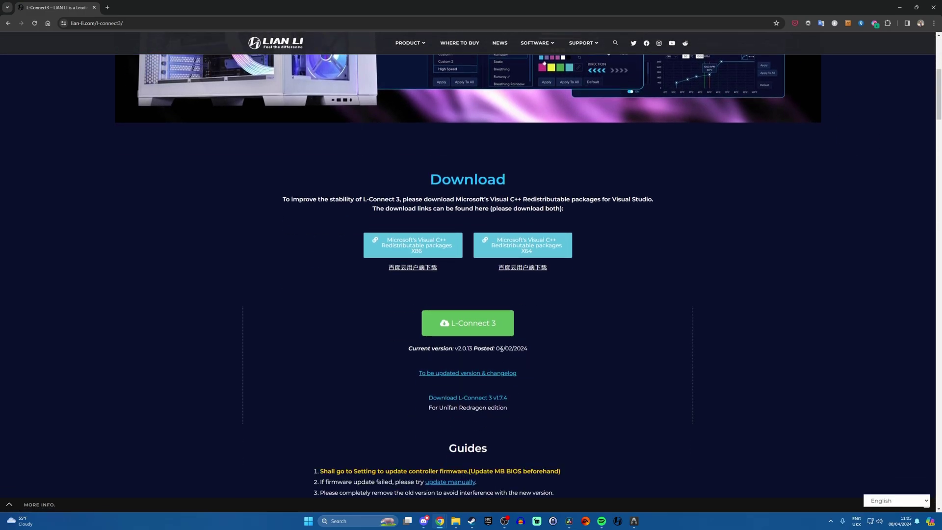
triple_click(441, 350)
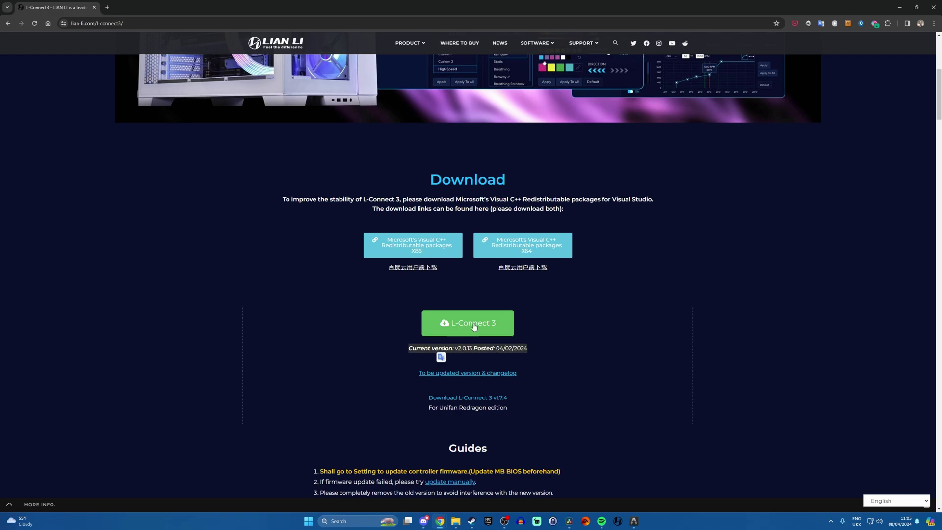
click(496, 336)
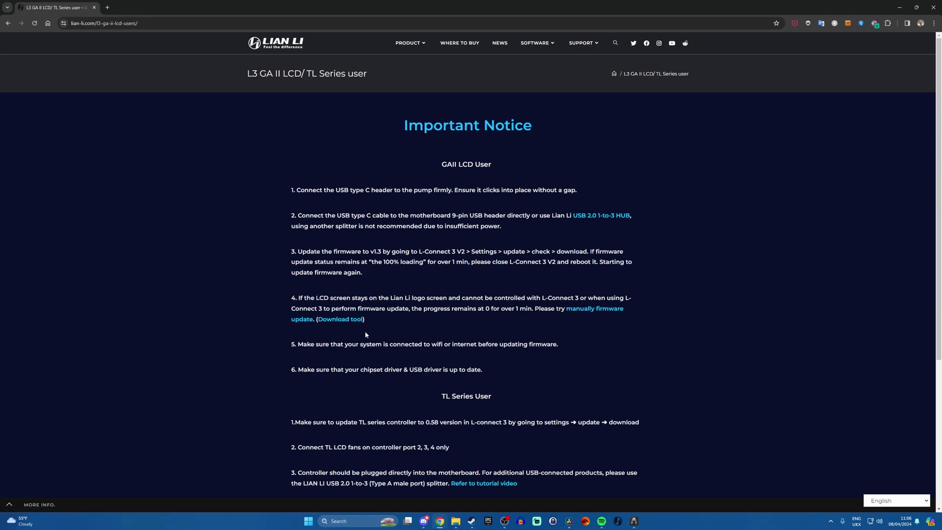
scroll(359, 337, down, 3)
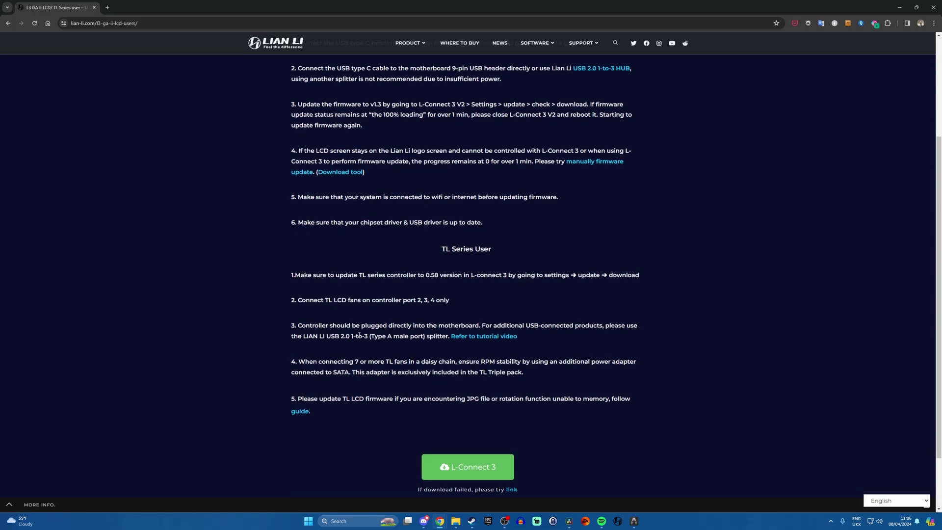
scroll(358, 334, down, 2)
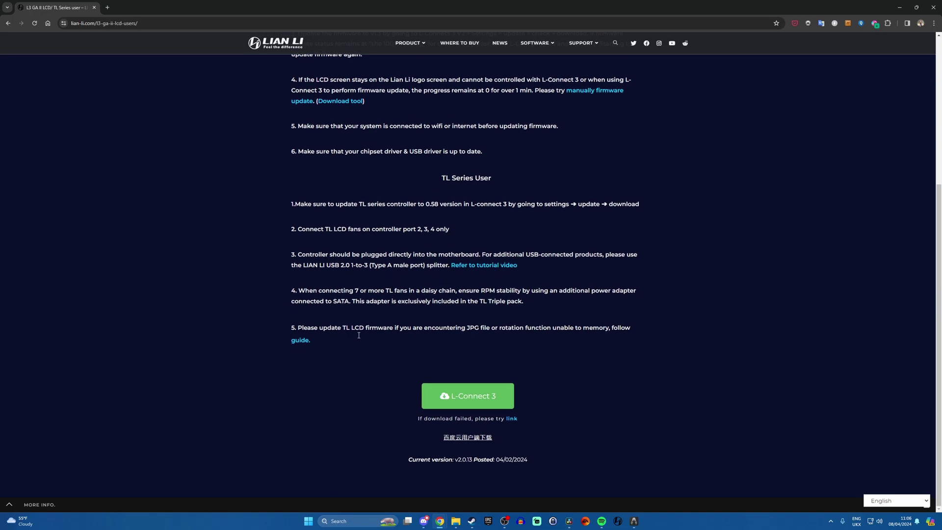
click(463, 400)
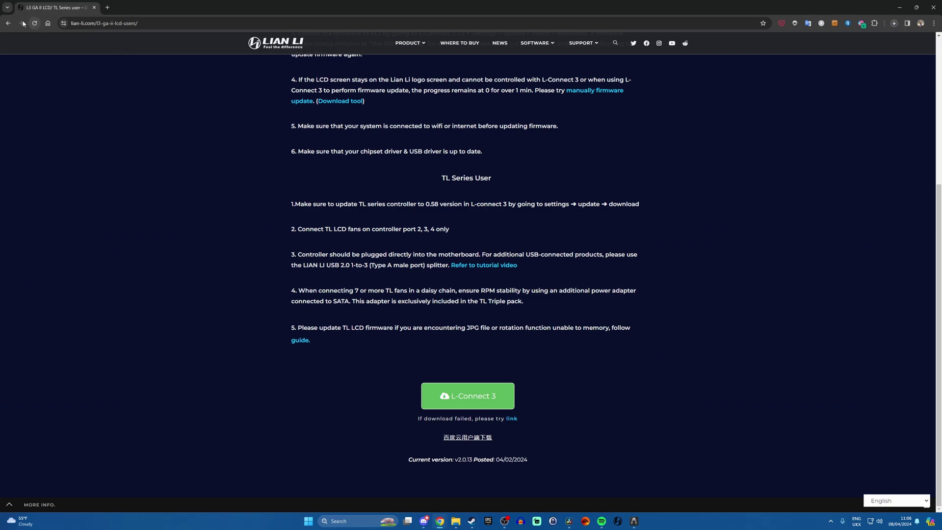
Step: Return to the L-Connect 3 page and open the manual firmware update archive's folder, LianLi_FwUpdate-tools_v.1.0.1.18
click(8, 23)
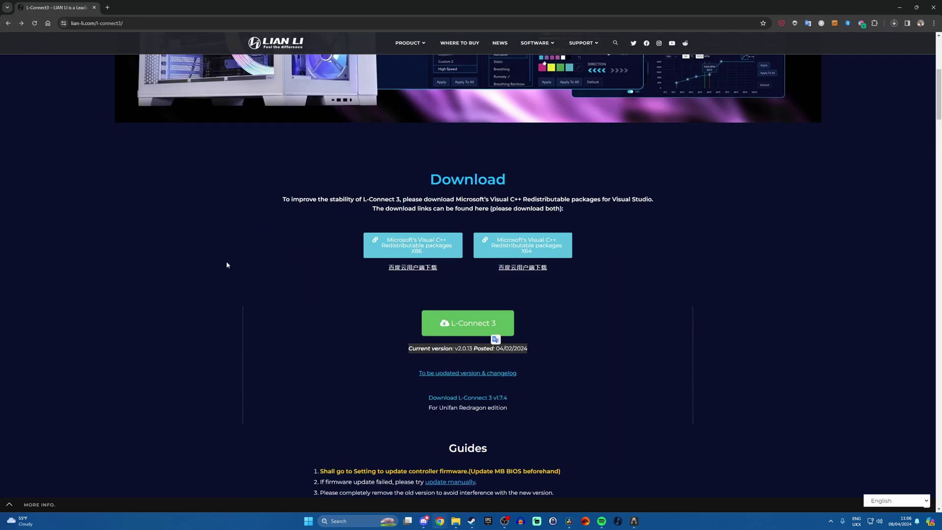
scroll(226, 264, down, 3)
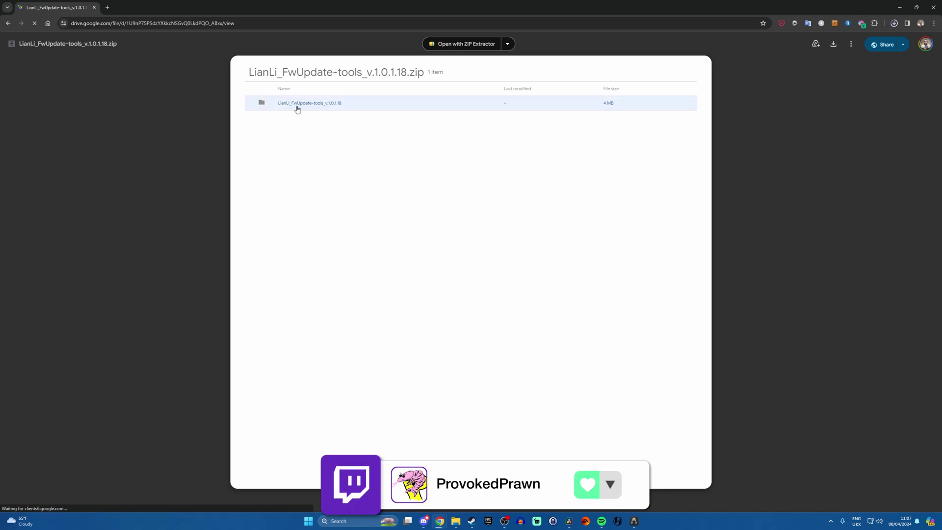
click(297, 107)
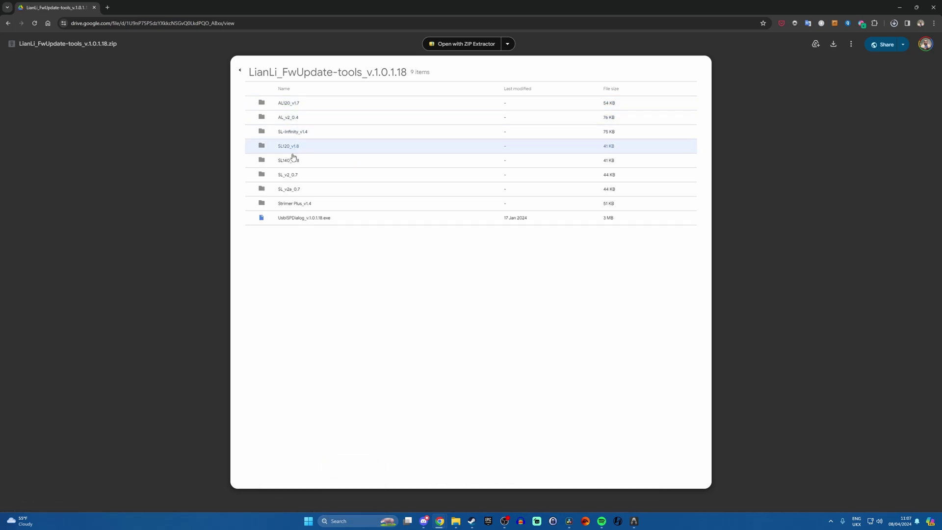
click(302, 137)
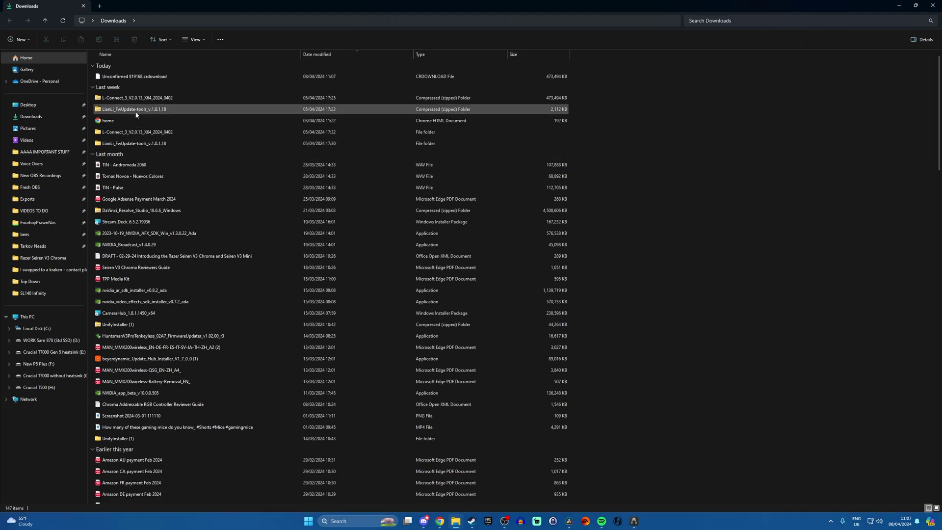
Step: Extract the LianLi_FwUpdate-tools_v.1.0.1.18 archive from Downloads to its default destination folder
double_click(132, 110)
click(133, 67)
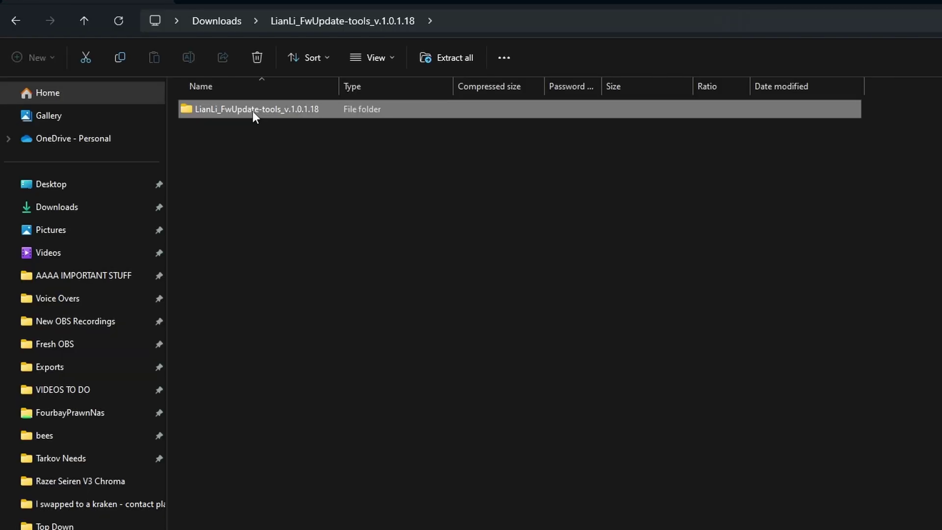
click(240, 41)
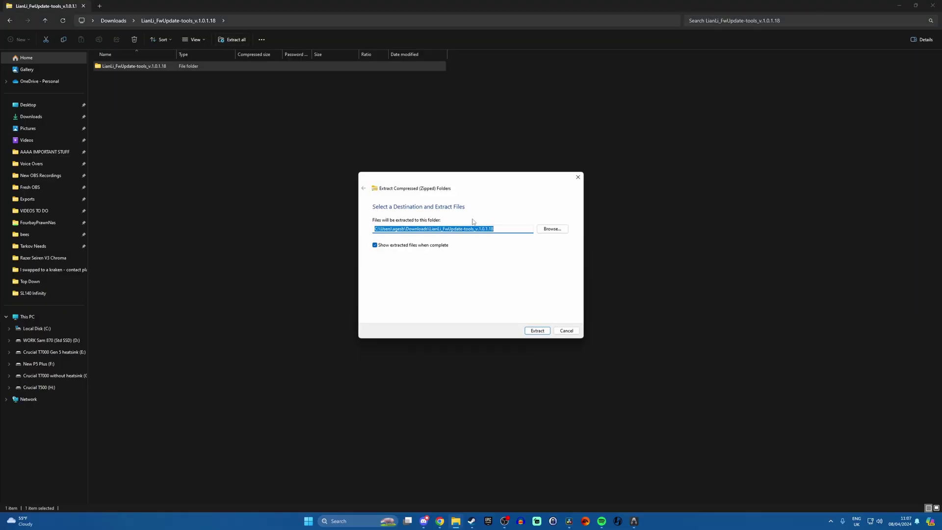
click(537, 330)
Step: Launch UsbISPDialog_v.1.0.1.18 from the extracted folder and scan for connected devices
double_click(138, 77)
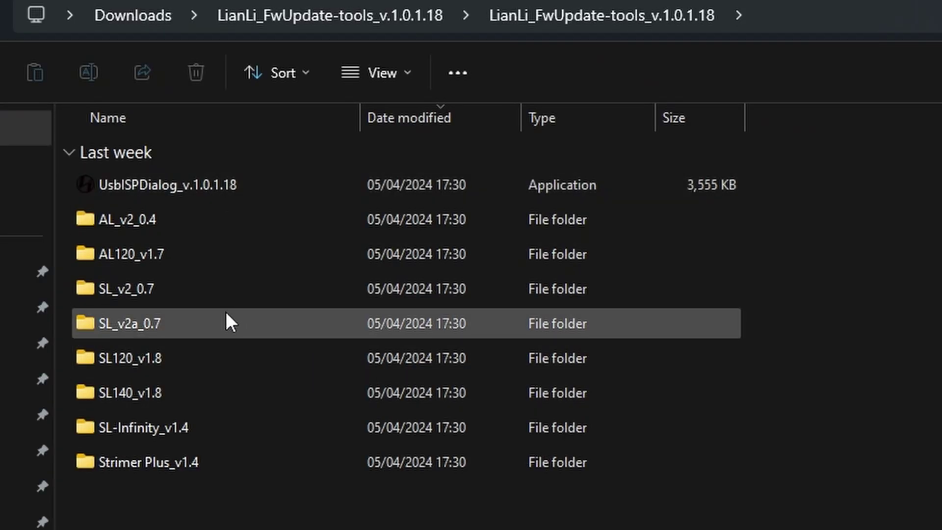
double_click(242, 186)
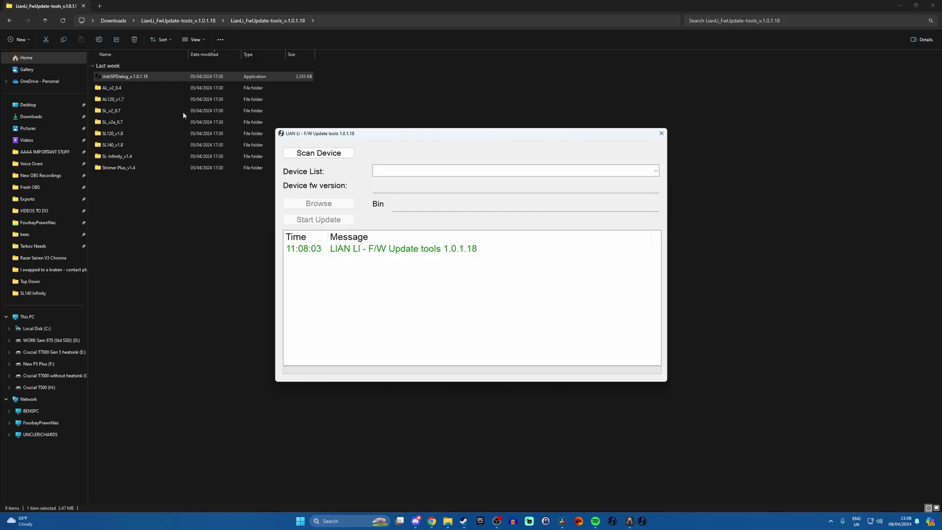
click(346, 154)
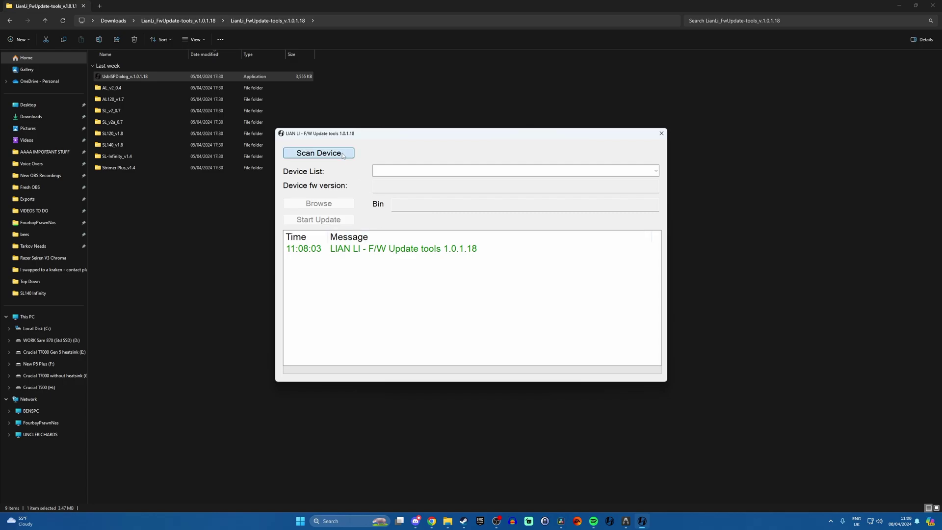
Step: Try to load the firmware file from the SL-Infinity_v1.4 folder for an SL-Infinity V1.3 device
click(655, 170)
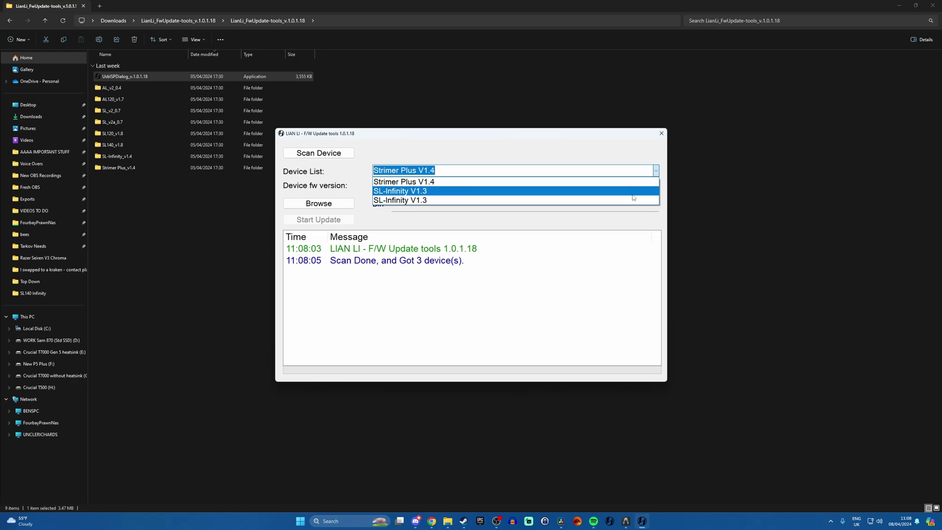
click(632, 195)
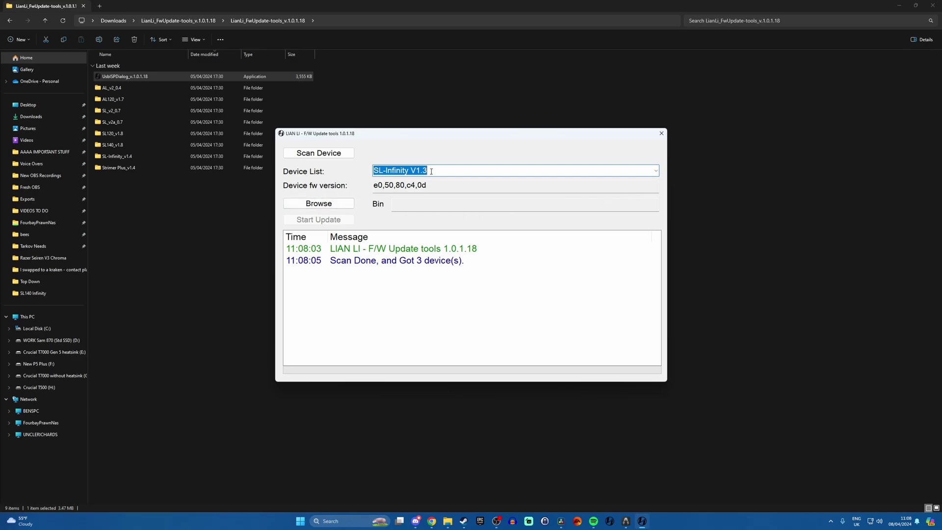
click(319, 203)
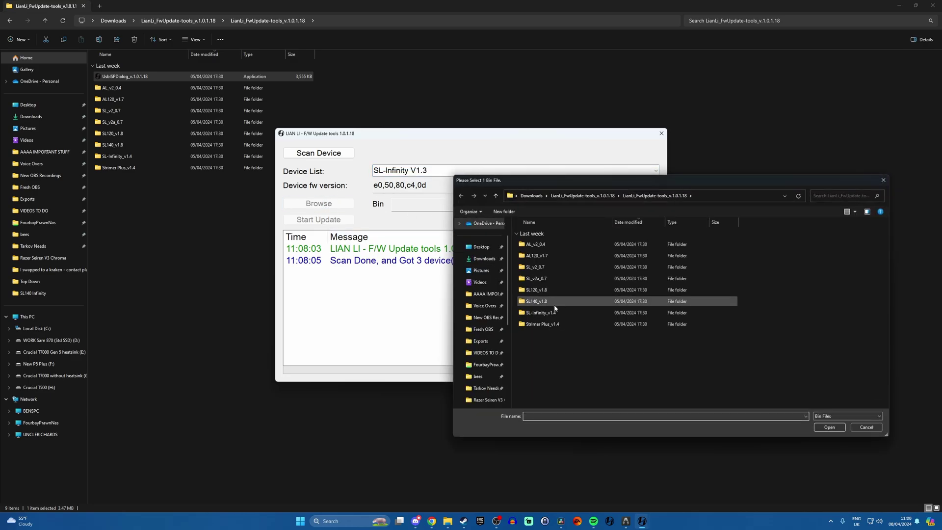
double_click(551, 308)
double_click(552, 244)
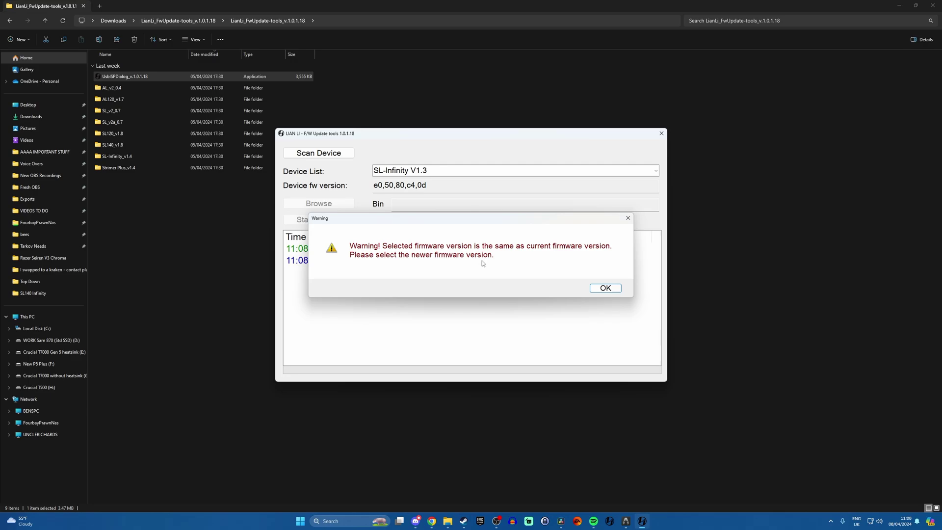
key(Return)
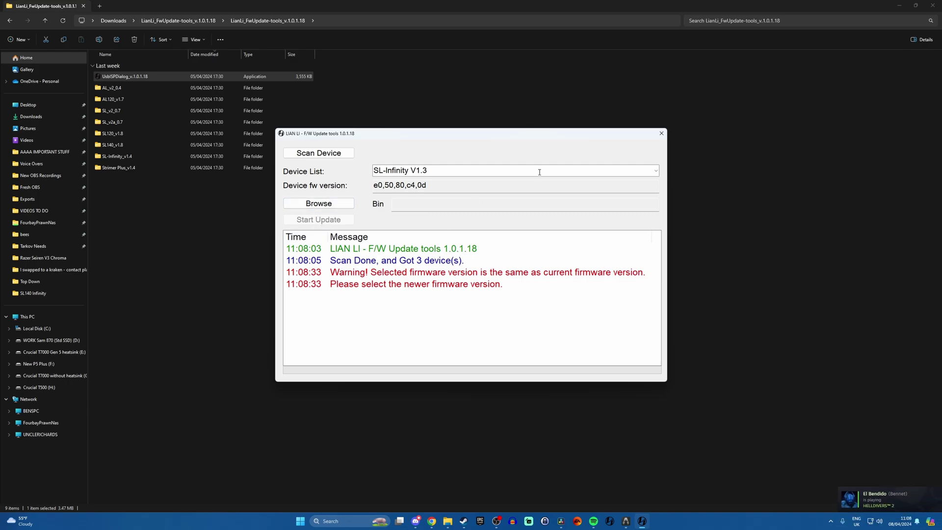
Step: Try to load the firmware file from the Strimer Plus_v1.4 folder for the Strimer Plus V1.4 device
click(655, 172)
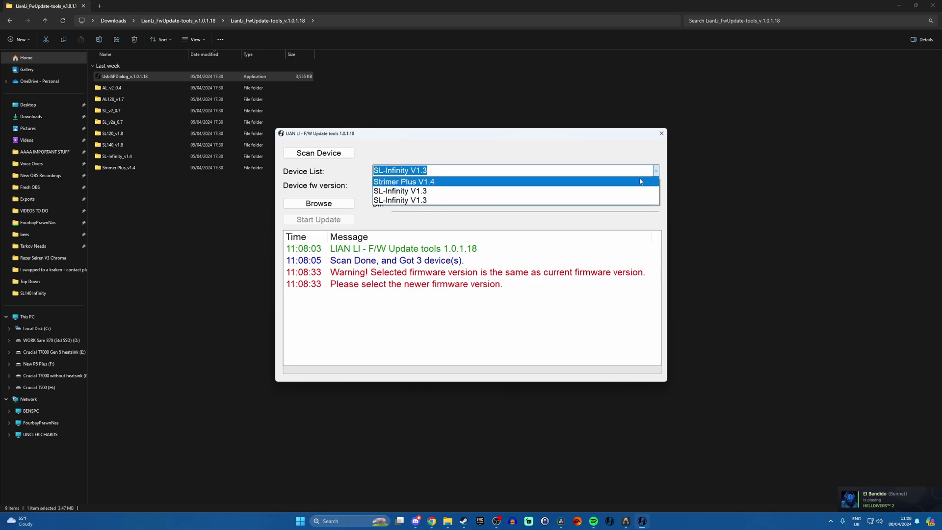
click(635, 181)
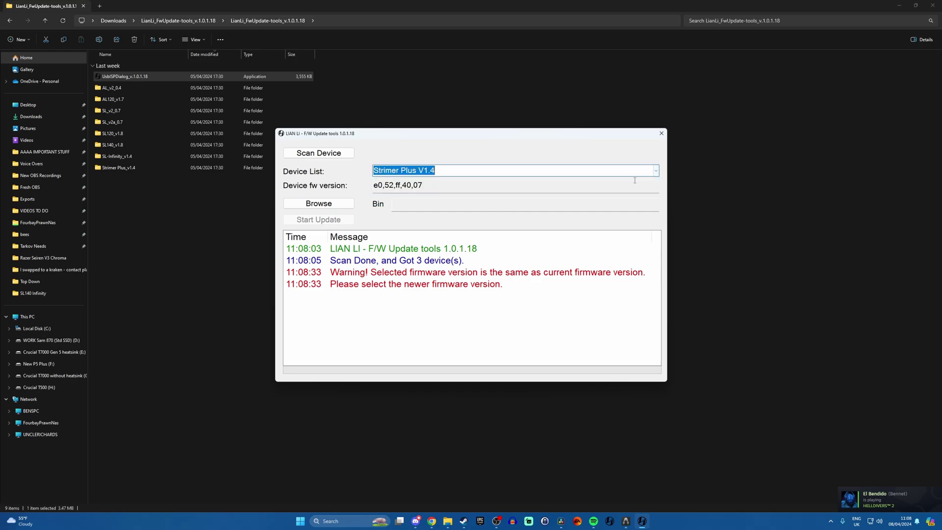
click(332, 205)
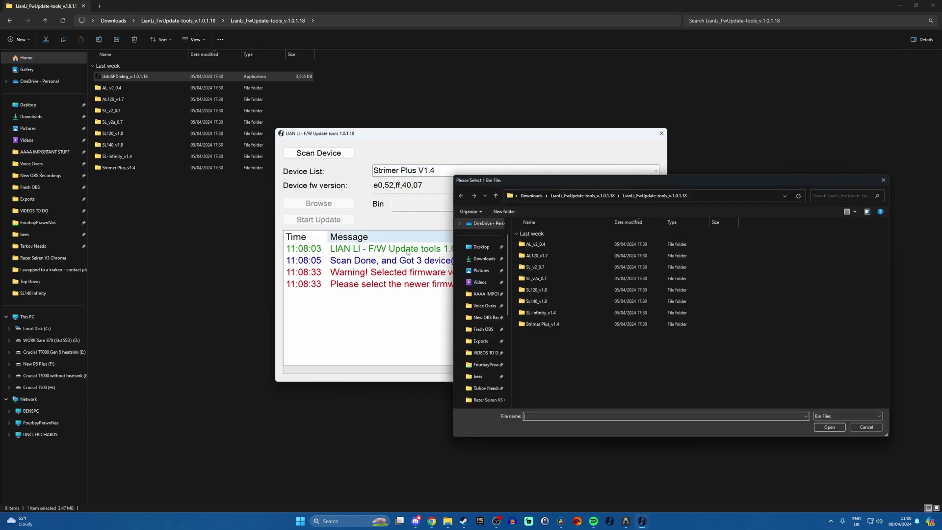
double_click(539, 323)
double_click(539, 244)
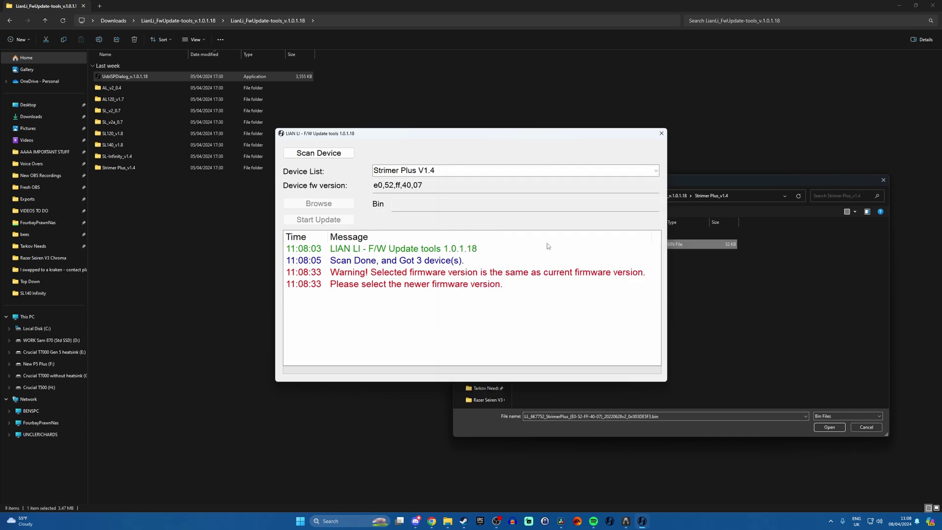
click(605, 288)
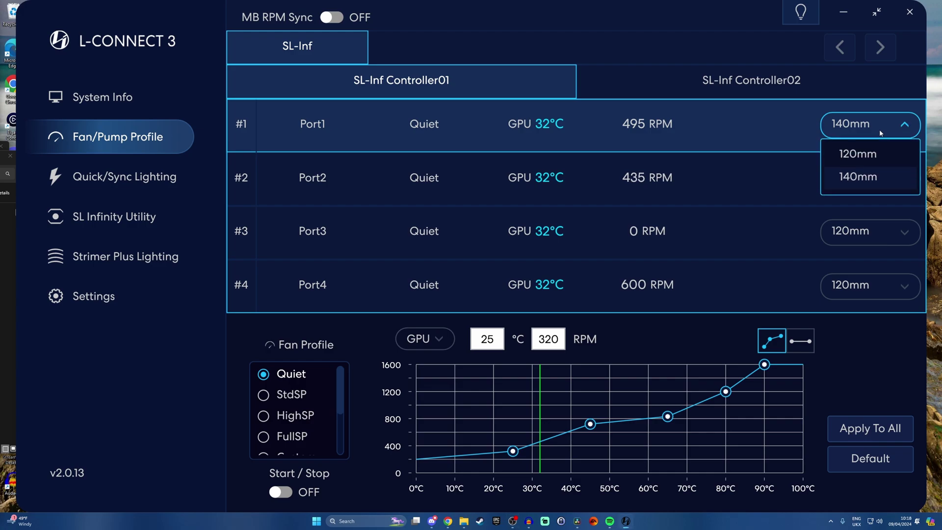
Step: In L-Connect 3, review the fan size options for the ports of SL-Inf Controller01
click(868, 228)
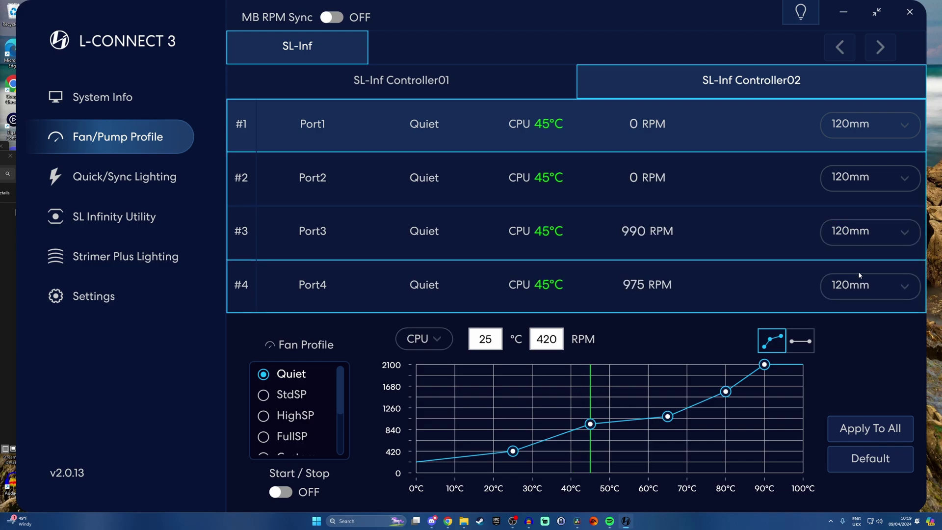
click(439, 98)
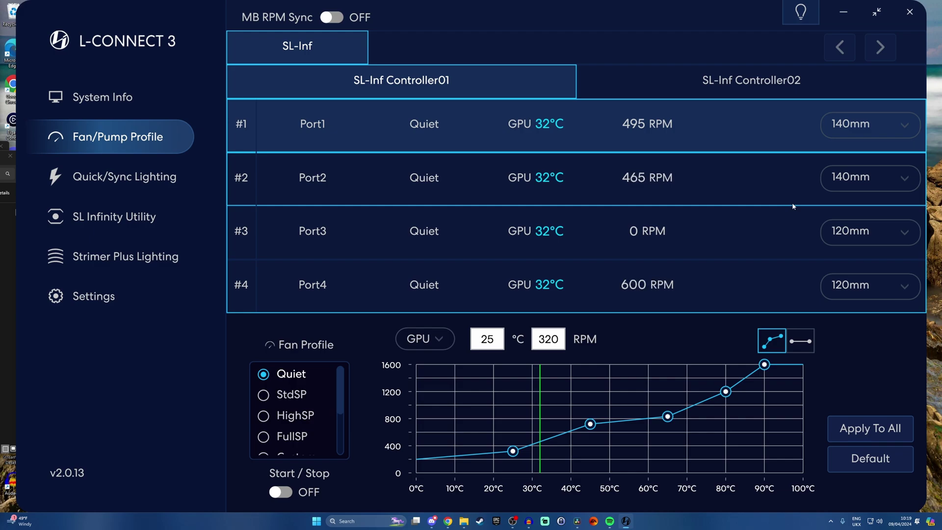
click(882, 125)
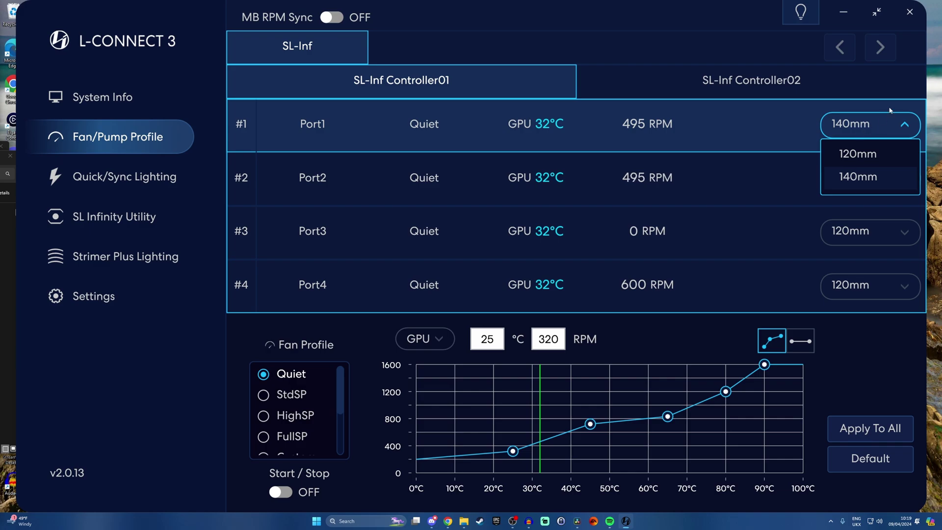
click(881, 128)
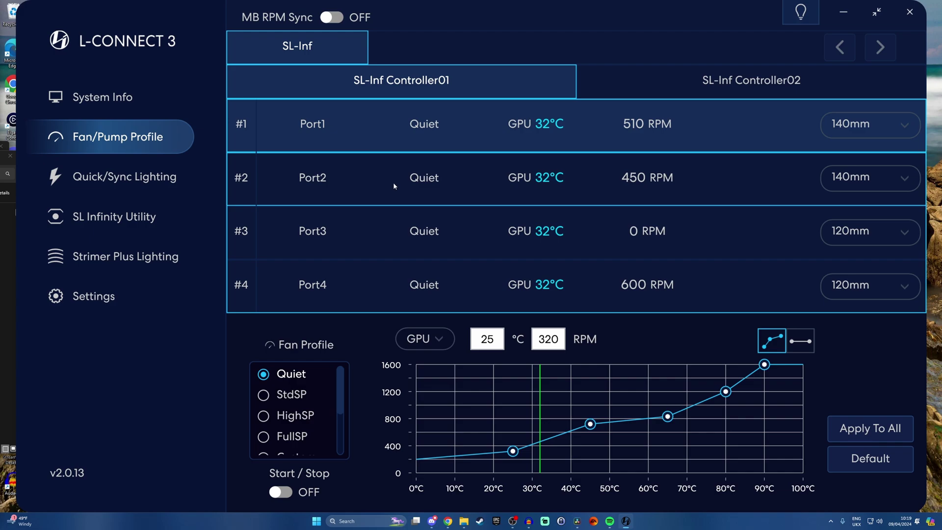
Step: Select Port4 on SL-Inf Controller02 and check the fan size options of Port3
click(664, 96)
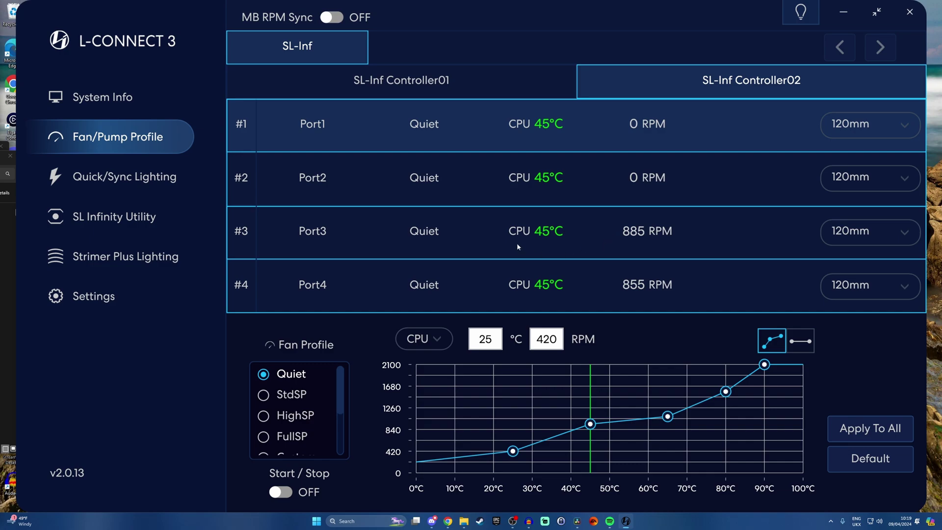
click(327, 241)
click(339, 289)
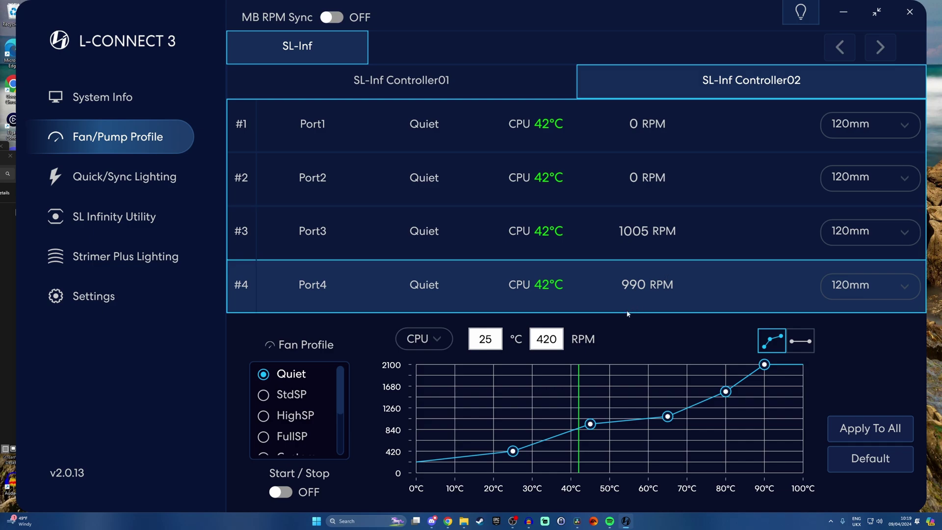
click(852, 235)
click(852, 235)
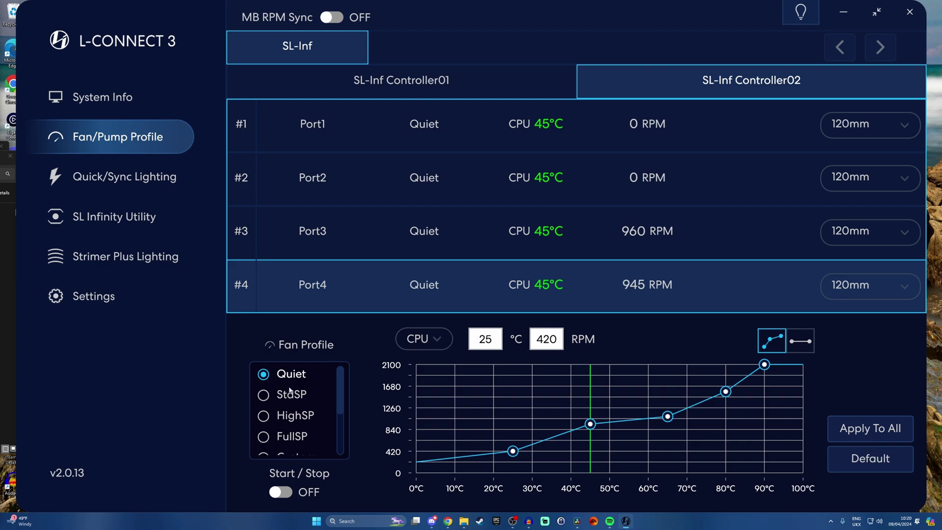
Step: Turn the Start/Stop fan mode on for Port4 and off again
mouse_move(342, 396)
mouse_down()
mouse_move(344, 447)
mouse_move(337, 391)
mouse_up()
click(280, 493)
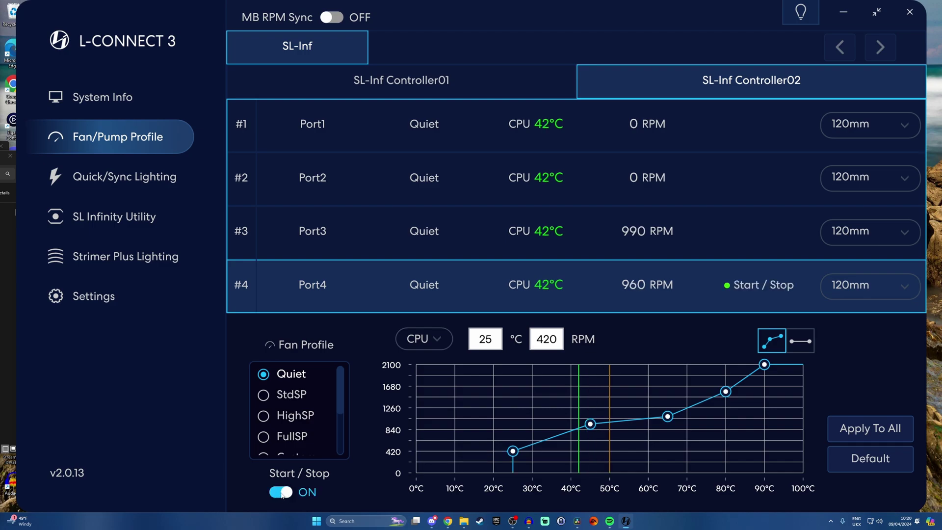
click(291, 491)
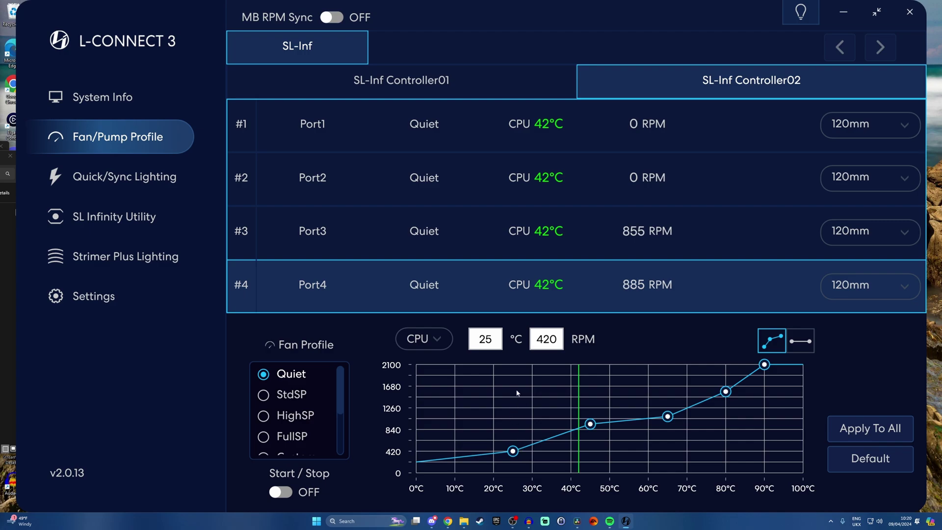
Step: Try a Custom fan profile on Port4, restore the Quiet profile, and check the available temperature sources
click(590, 424)
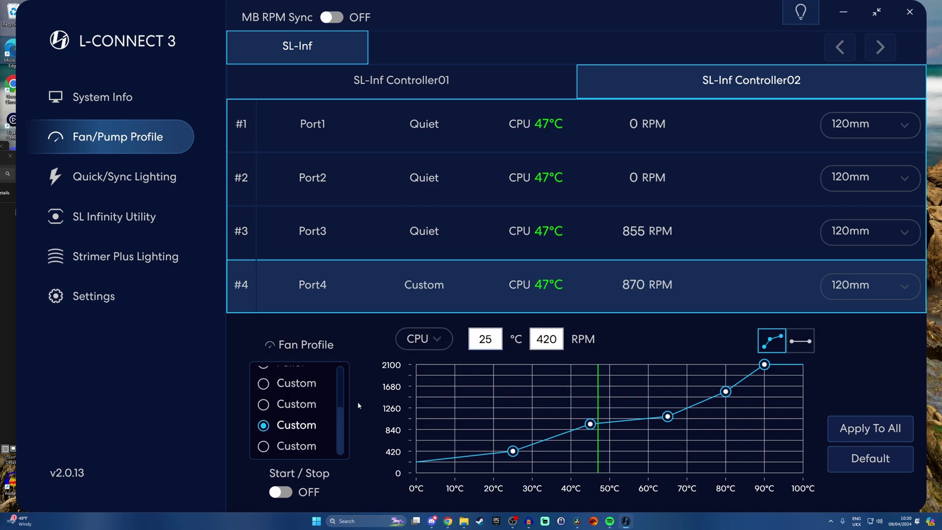
scroll(290, 402, up, 3)
click(288, 378)
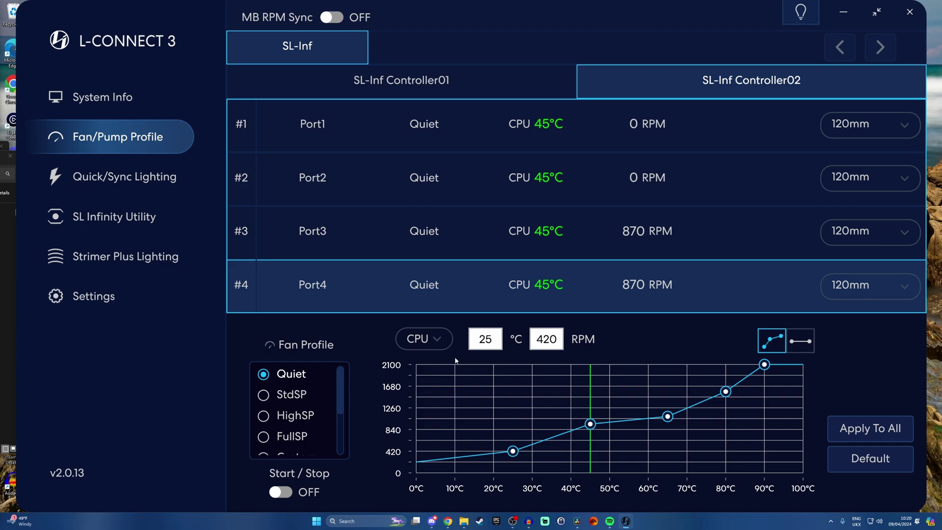
click(438, 346)
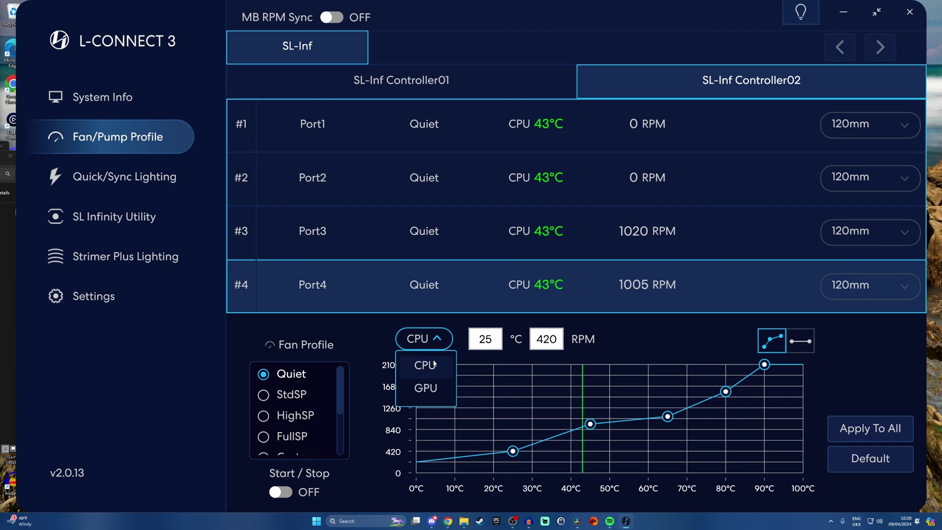
click(425, 337)
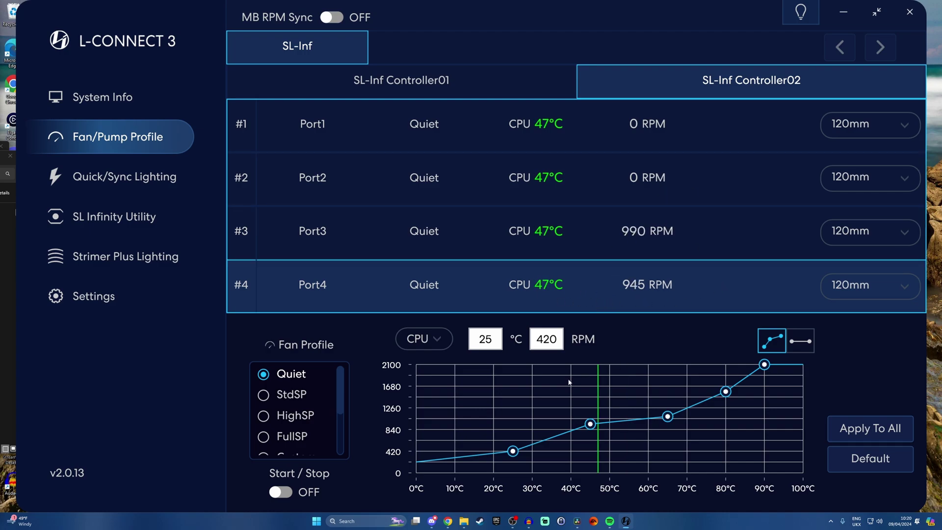
Step: On SL-Inf Controller01, try CPU as the temperature source for Port2, and view the fan curves of Port4 and Port3
click(401, 80)
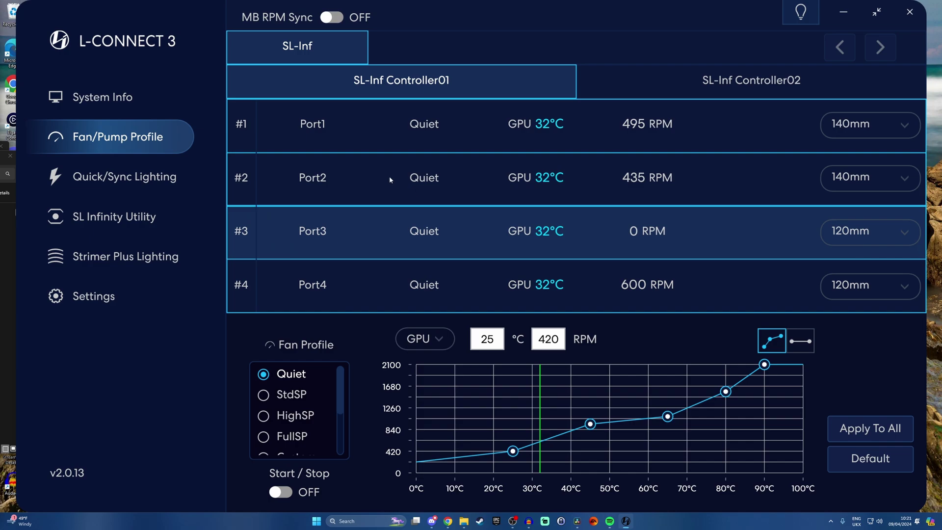
click(390, 179)
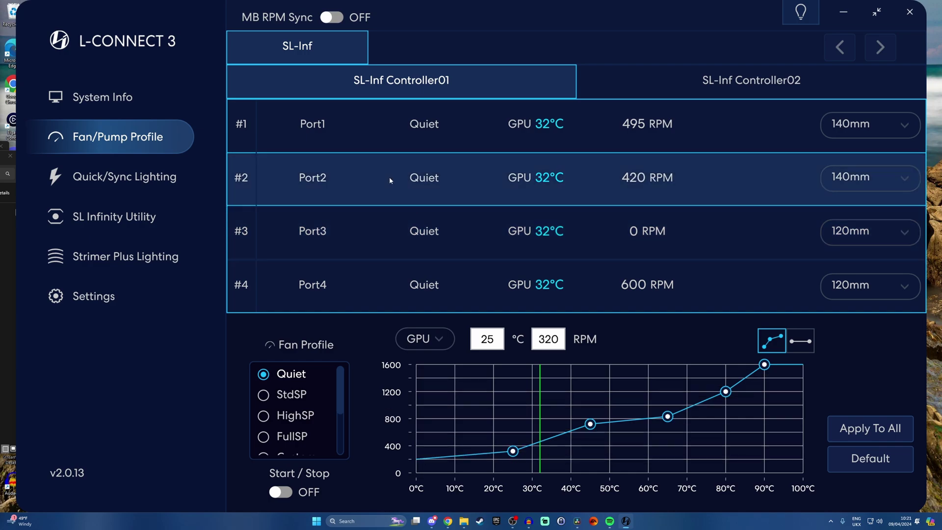
click(425, 339)
click(424, 365)
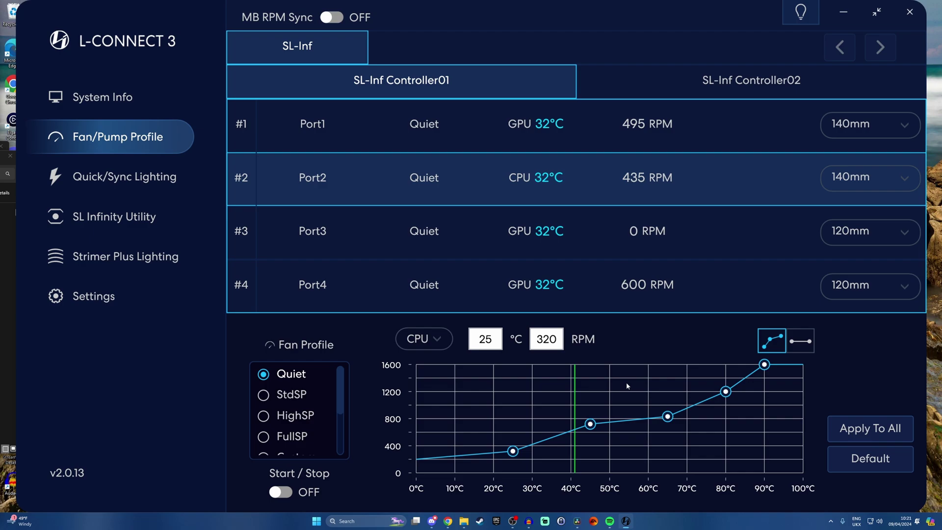
click(438, 284)
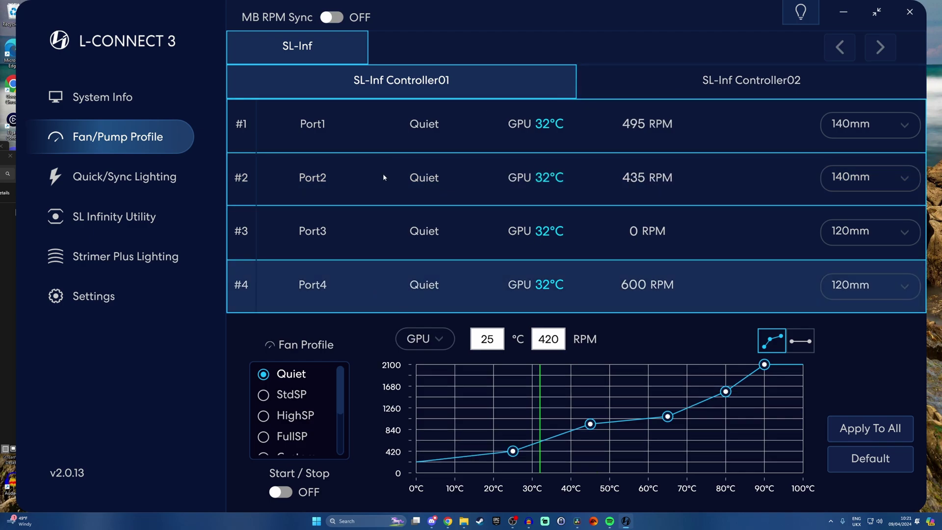
click(394, 253)
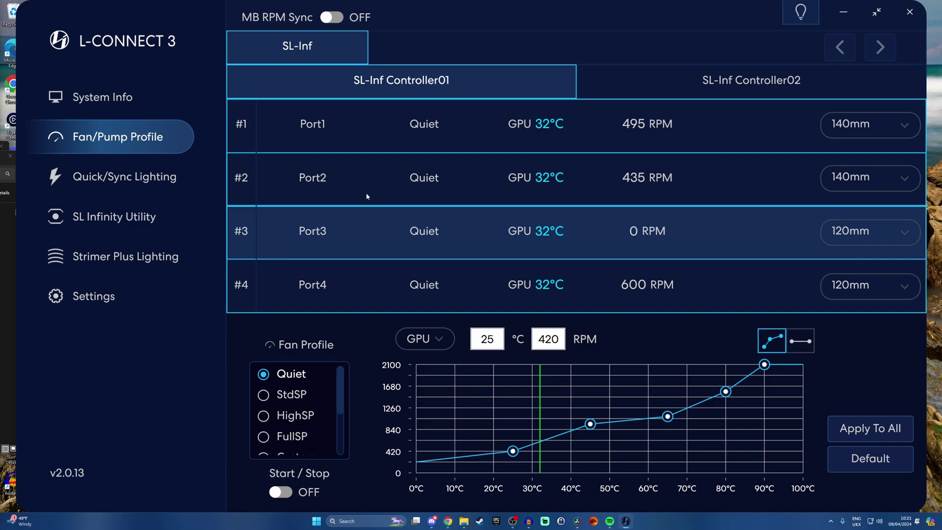
Step: Switch the temperature source of Port2 on SL-Inf Controller01 to CPU and back to GPU
click(389, 178)
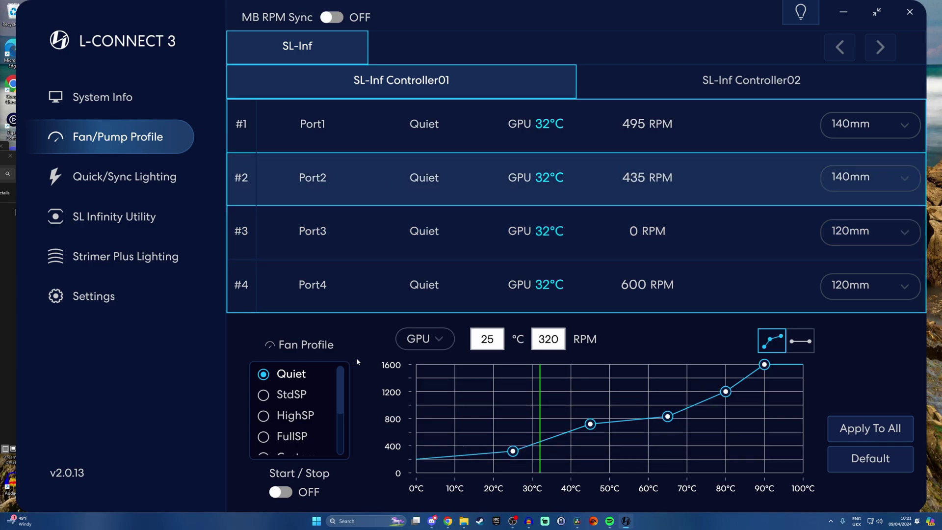
click(403, 345)
click(425, 363)
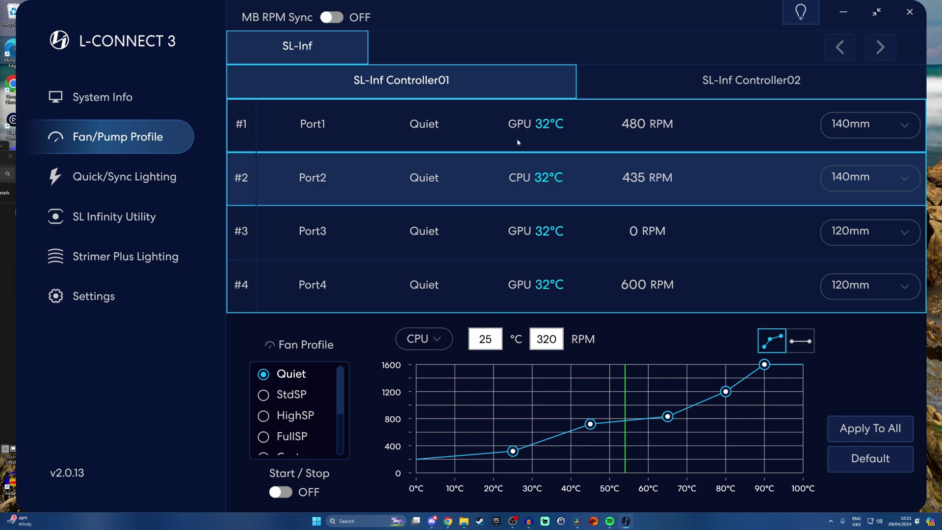
click(423, 338)
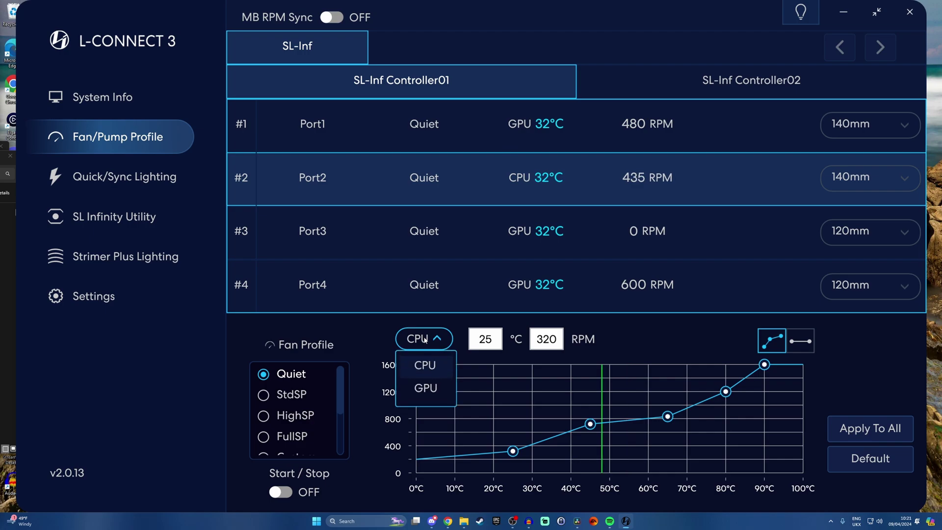
click(425, 388)
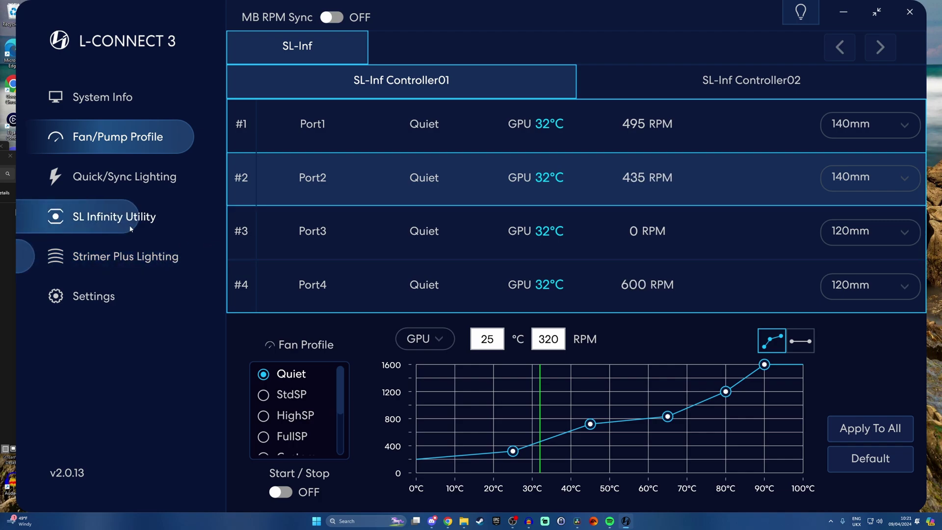
Step: In the settings, review the per-port fans of both SL Infinity controllers and the software and device firmware update status
click(91, 308)
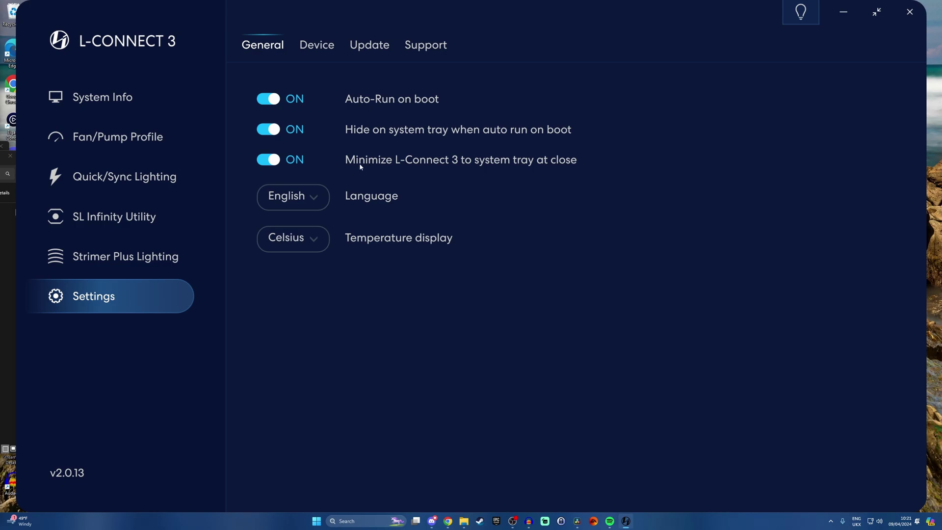
click(326, 48)
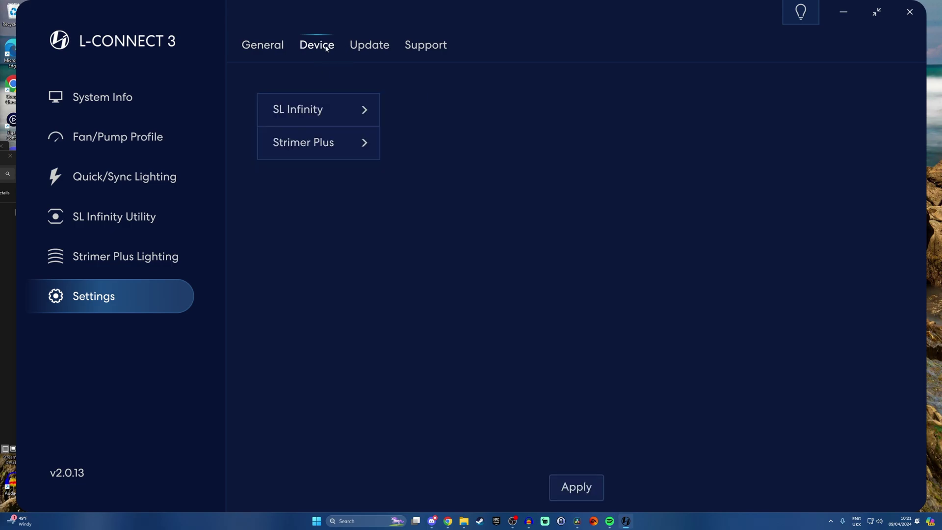
click(305, 114)
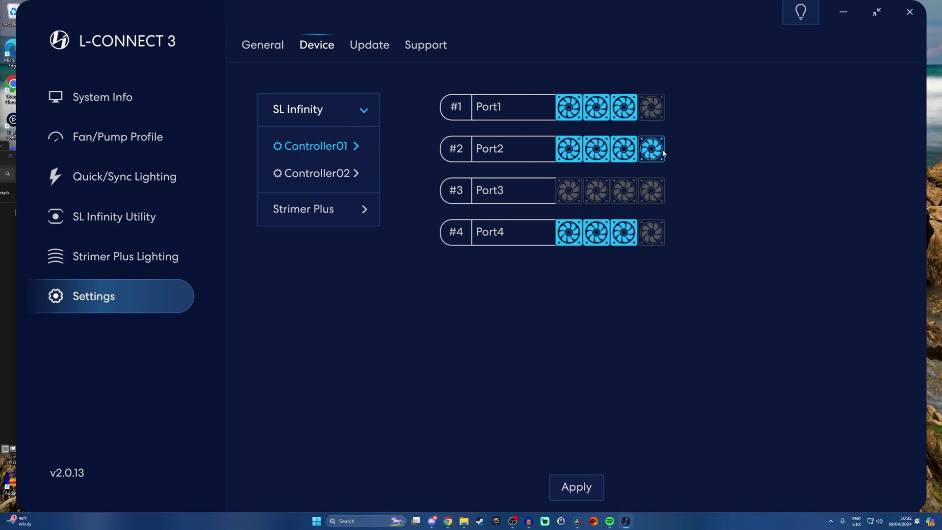
click(323, 172)
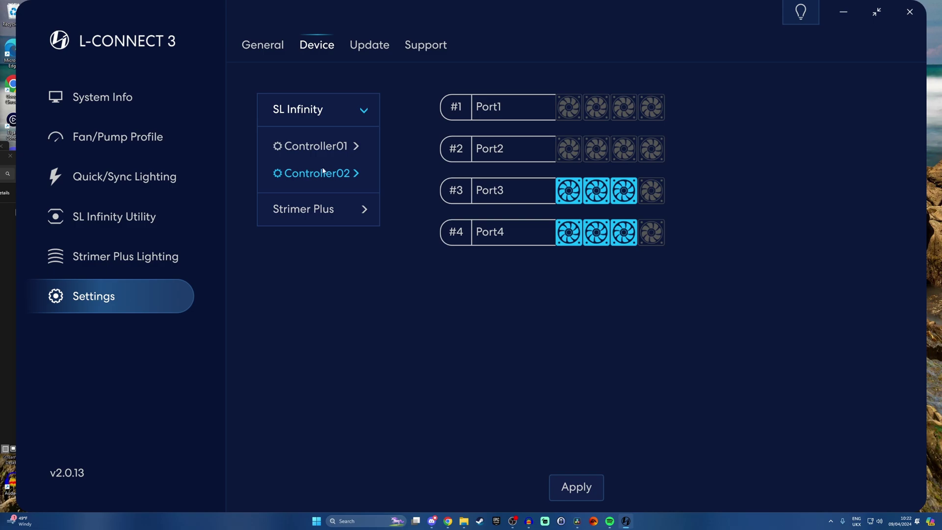
click(324, 149)
click(369, 44)
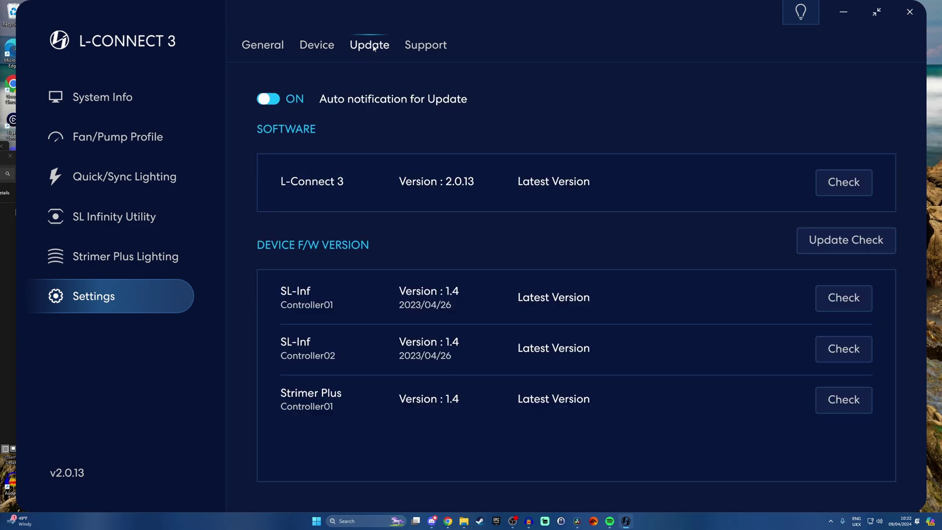